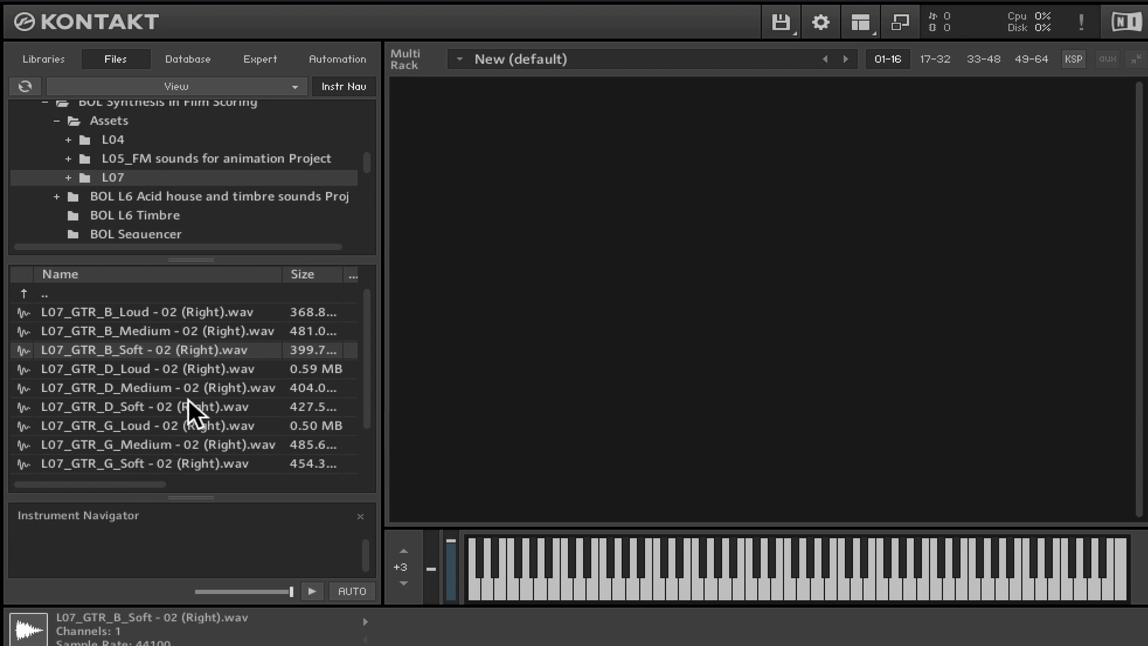
{"action": "left_click", "coordinate": [105, 311]}
{"action": "left_click_drag", "start_coordinate": [102, 314], "coordinate": [724, 282]}
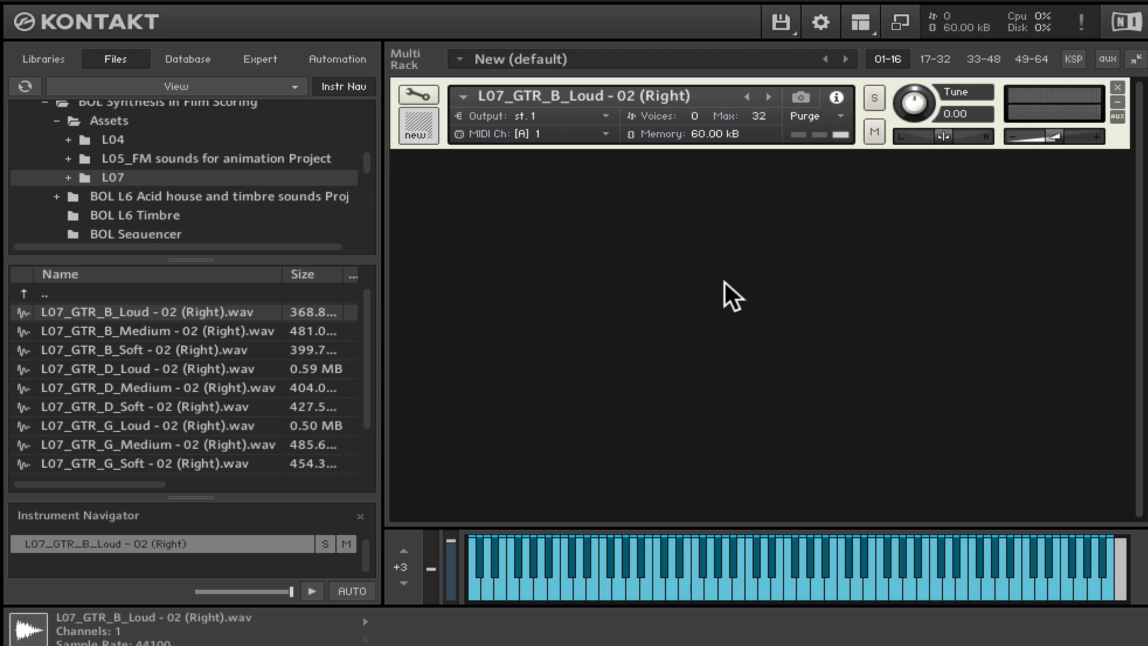
{"action": "left_click", "coordinate": [1117, 88]}
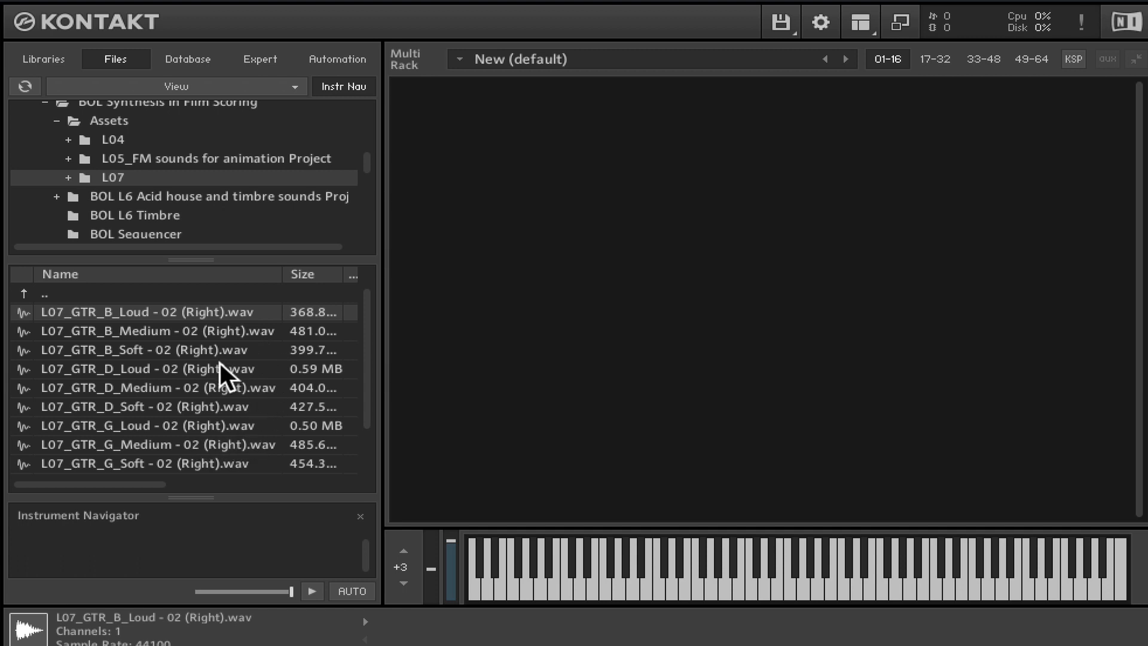
- Create a new default instrument in the empty rack and open its Mapping Editor
{"action": "double_click", "coordinate": [578, 125]}
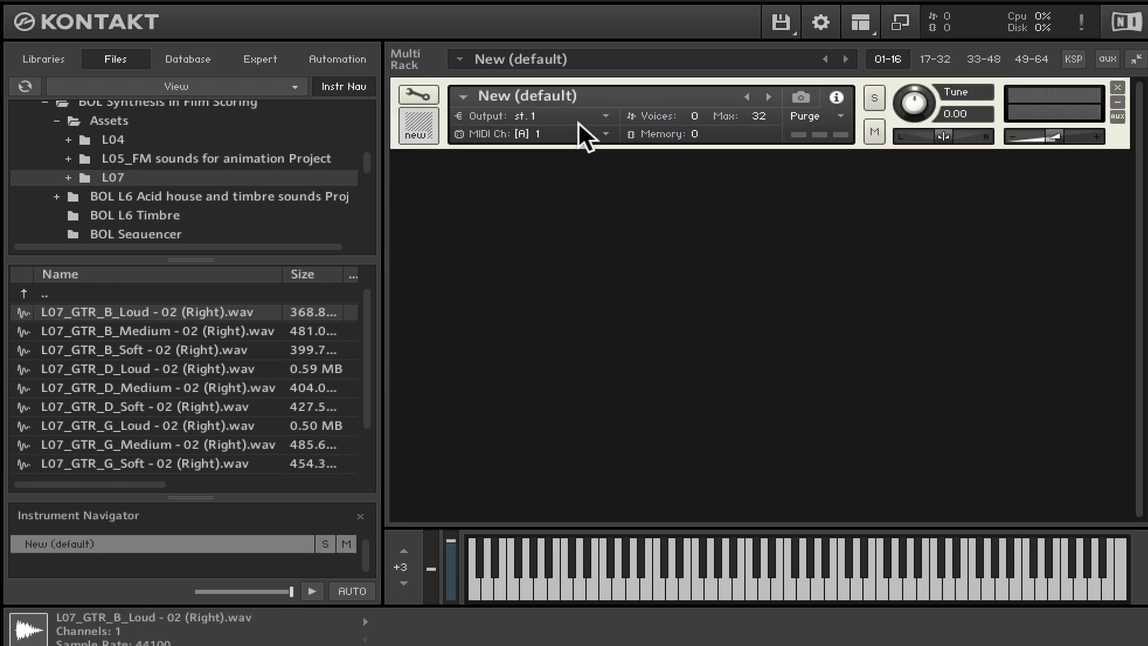
{"action": "left_click", "coordinate": [420, 94]}
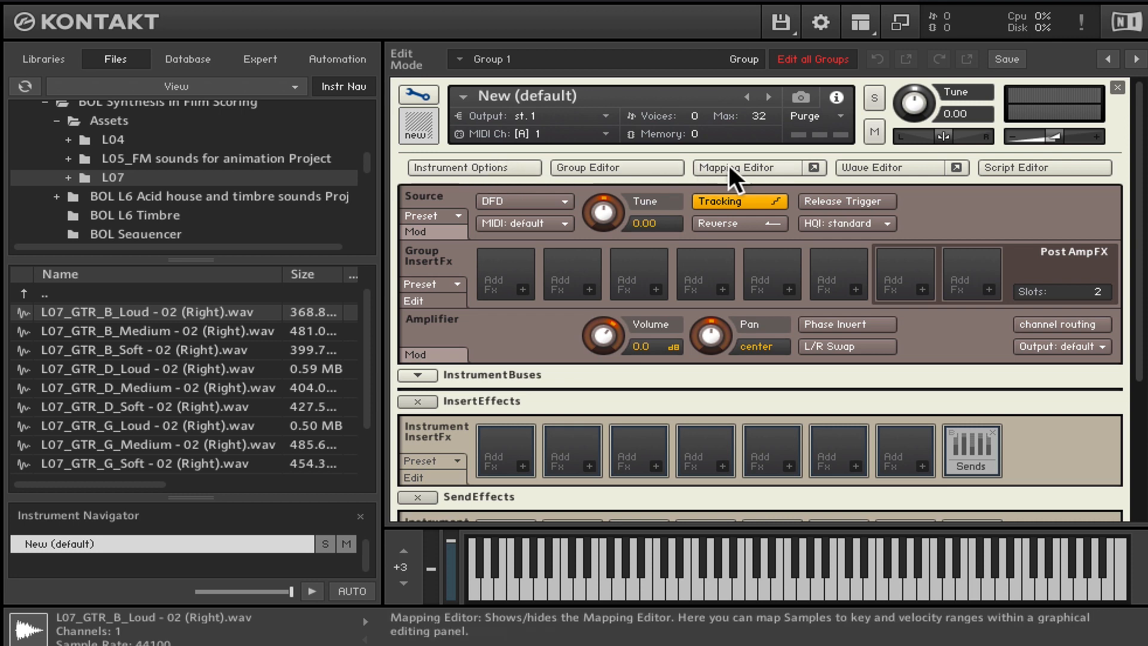
{"action": "left_click", "coordinate": [747, 166]}
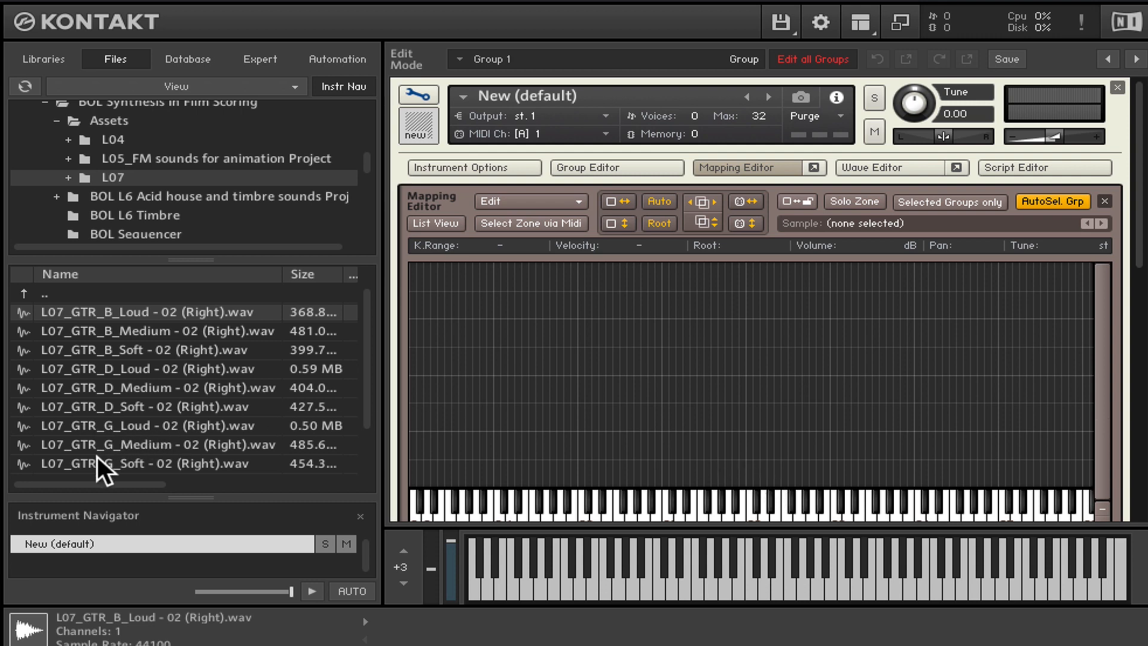
- Map the L07_GTR_G_Soft sample to keys G1–G#1 with root G1, and limit its velocity range to 1–33
{"action": "left_click_drag", "start_coordinate": [99, 464], "coordinate": [712, 454]}
{"action": "left_click", "coordinate": [715, 503]}
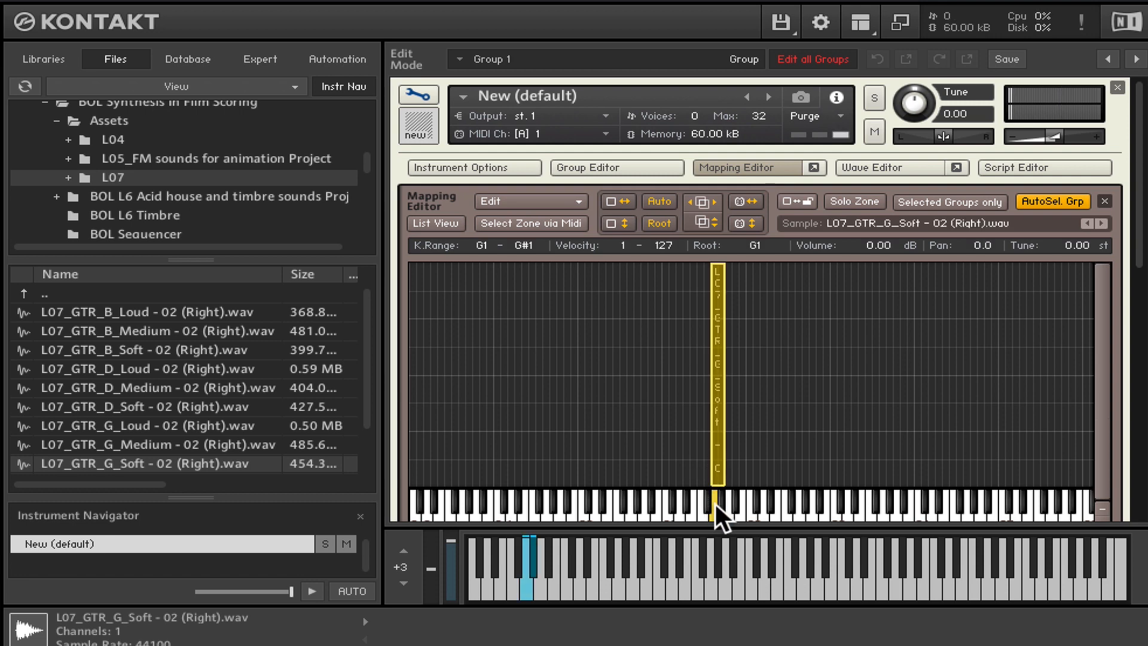
{"action": "left_click", "coordinate": [715, 503]}
{"action": "left_click_drag", "start_coordinate": [715, 264], "coordinate": [712, 432]}
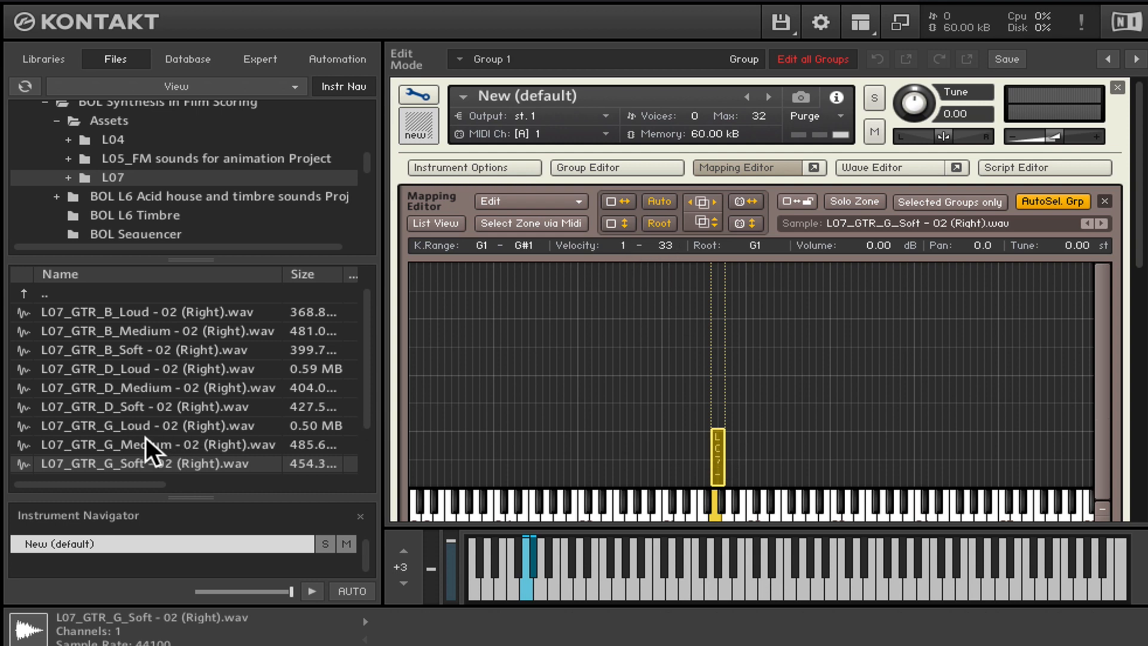
- Map the L07_GTR_G_Medium sample to keys G1–G#1 above the soft zone, with a velocity range of 35–76
{"action": "left_click", "coordinate": [130, 445]}
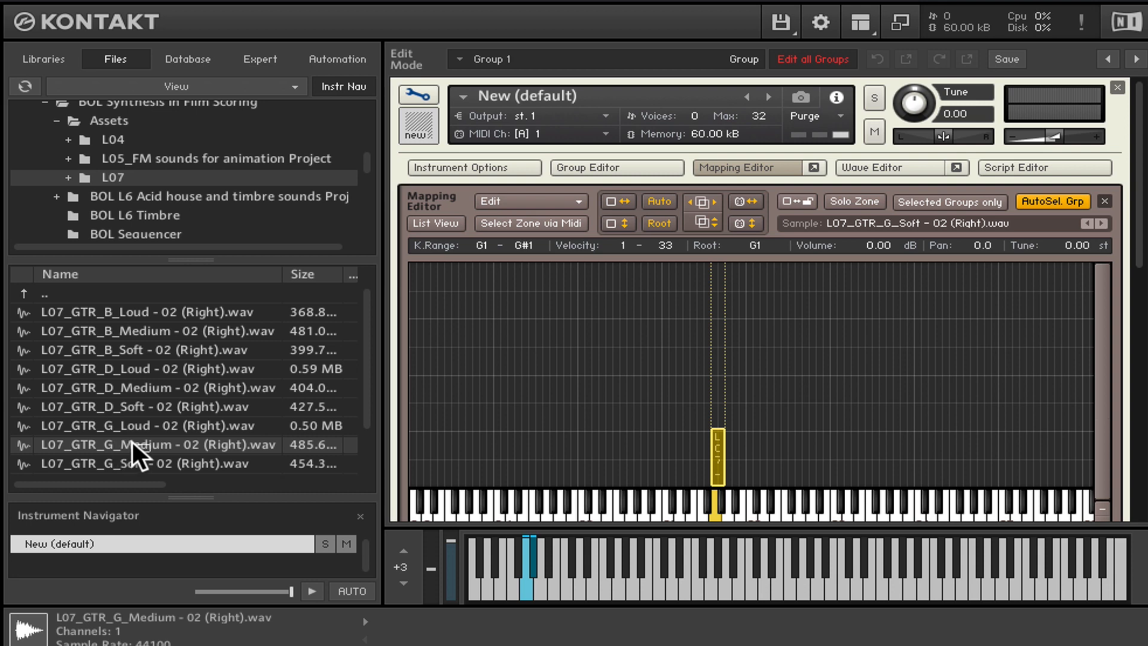
{"action": "left_click_drag", "start_coordinate": [278, 431], "coordinate": [716, 409]}
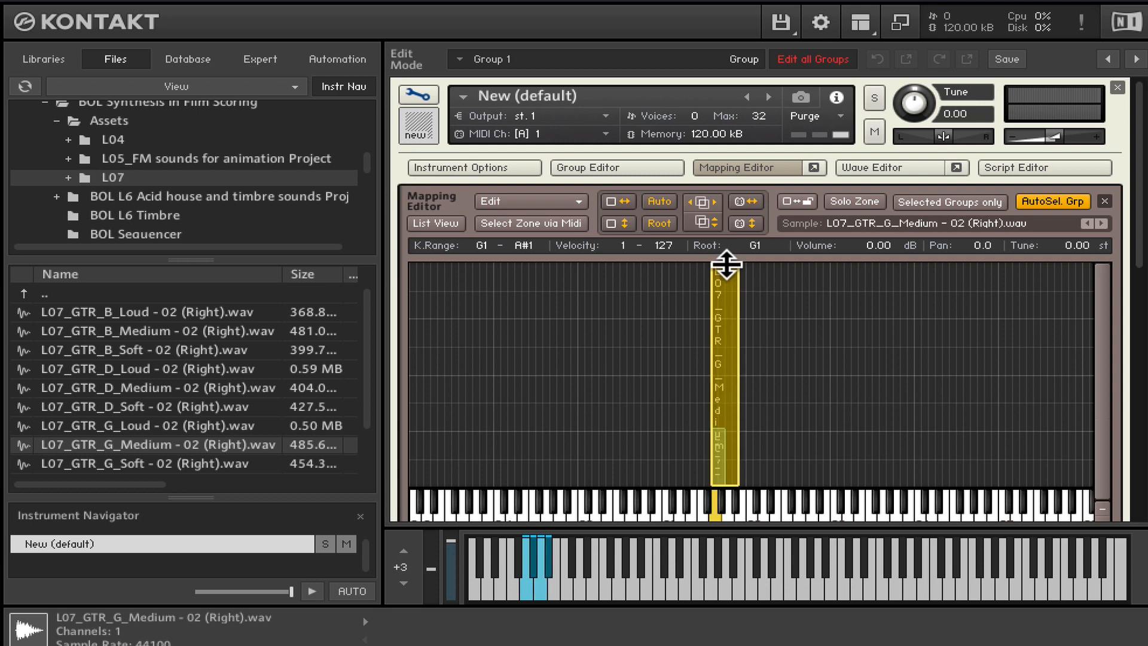
{"action": "left_click_drag", "start_coordinate": [725, 264], "coordinate": [717, 354]}
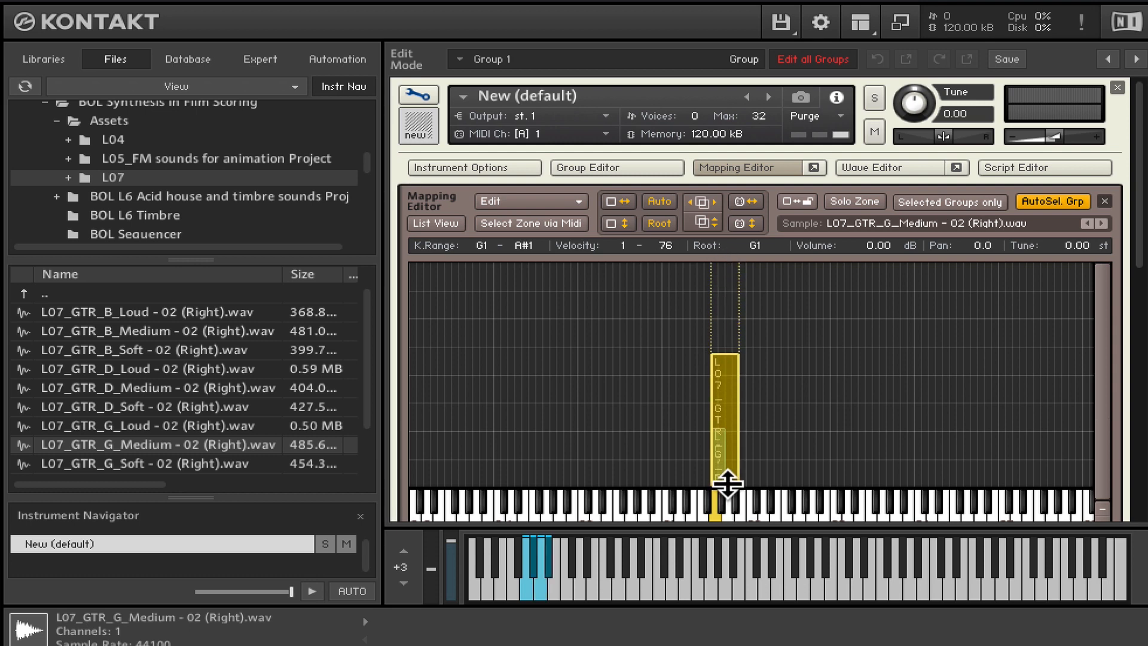
{"action": "left_click_drag", "start_coordinate": [726, 479], "coordinate": [718, 366]}
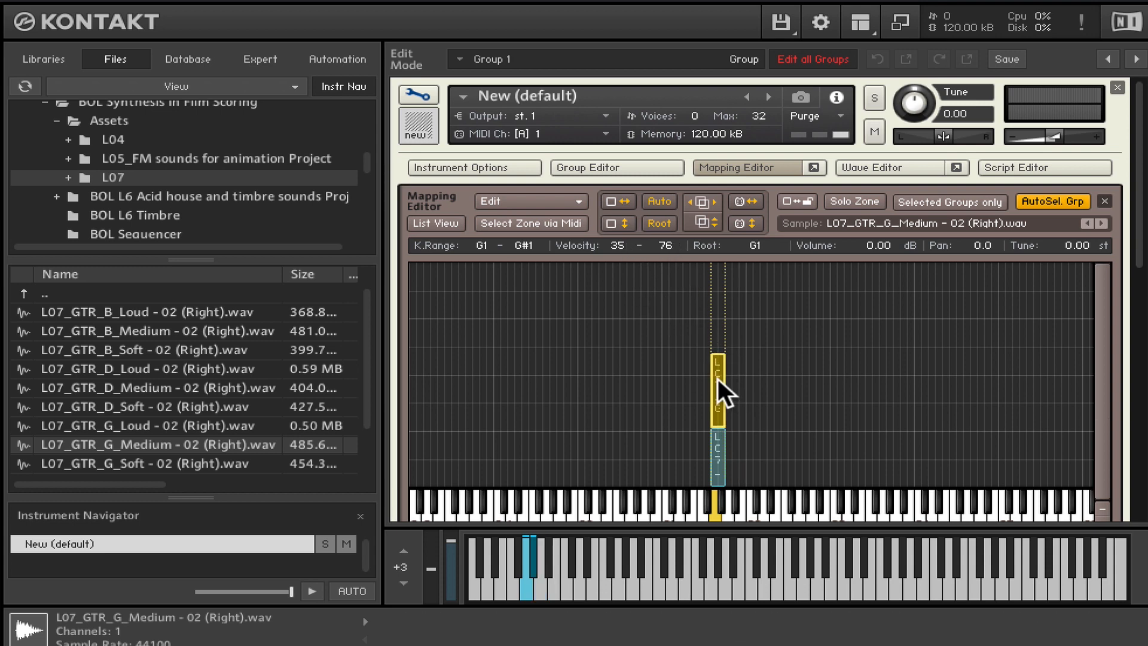
- Map the L07_GTR_G_Loud sample to keys G1–G#1 above the medium zone, with a velocity range of 76–127
{"action": "left_click", "coordinate": [94, 425]}
{"action": "left_click_drag", "start_coordinate": [170, 421], "coordinate": [718, 419]}
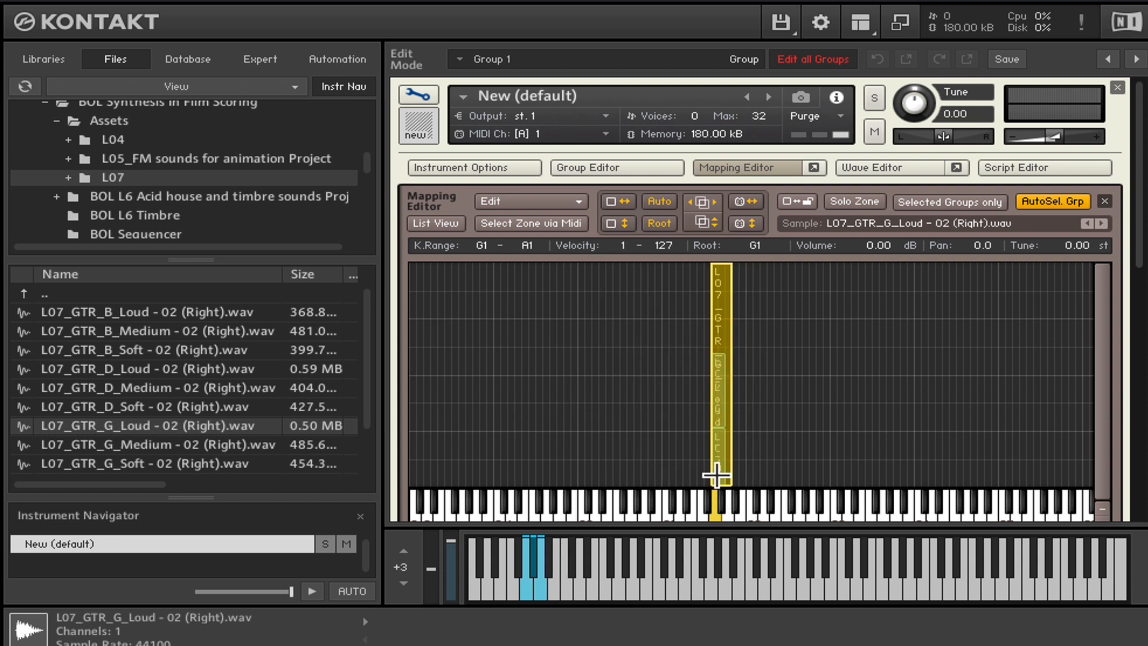
{"action": "left_click_drag", "start_coordinate": [723, 482], "coordinate": [725, 341]}
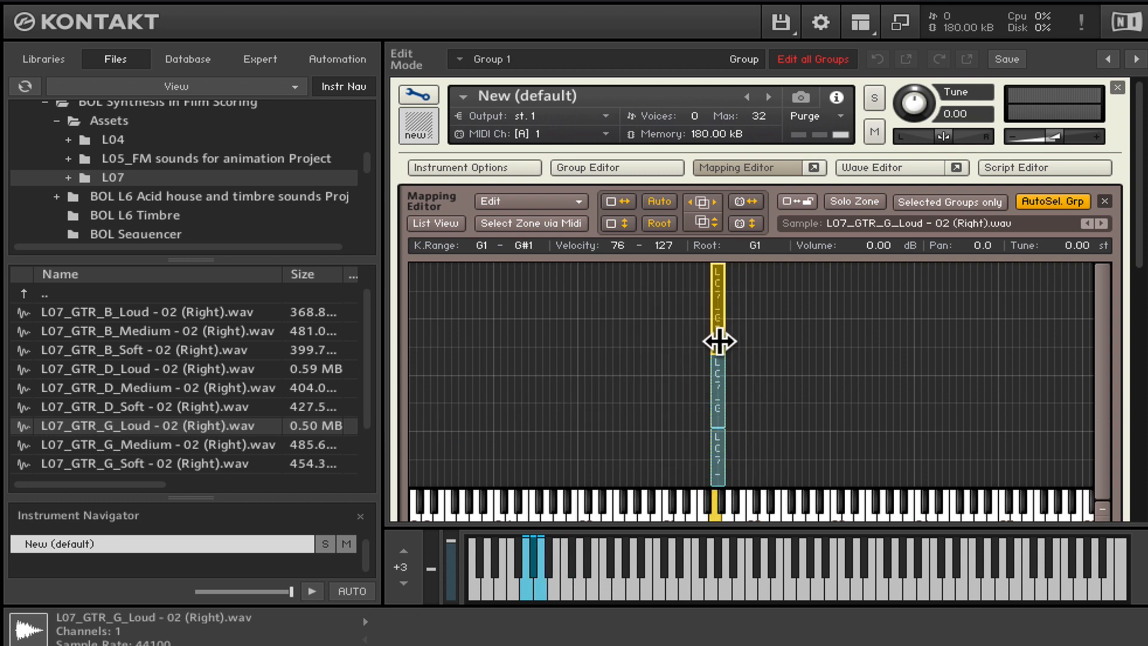
{"action": "left_click", "coordinate": [719, 462]}
- Map the L07_GTR_B_Soft sample to keys B1–C2 with root B1, and limit its velocity range to 1–33
{"action": "scroll", "coordinate": [138, 404], "scroll_direction": "down", "scroll_amount": 1}
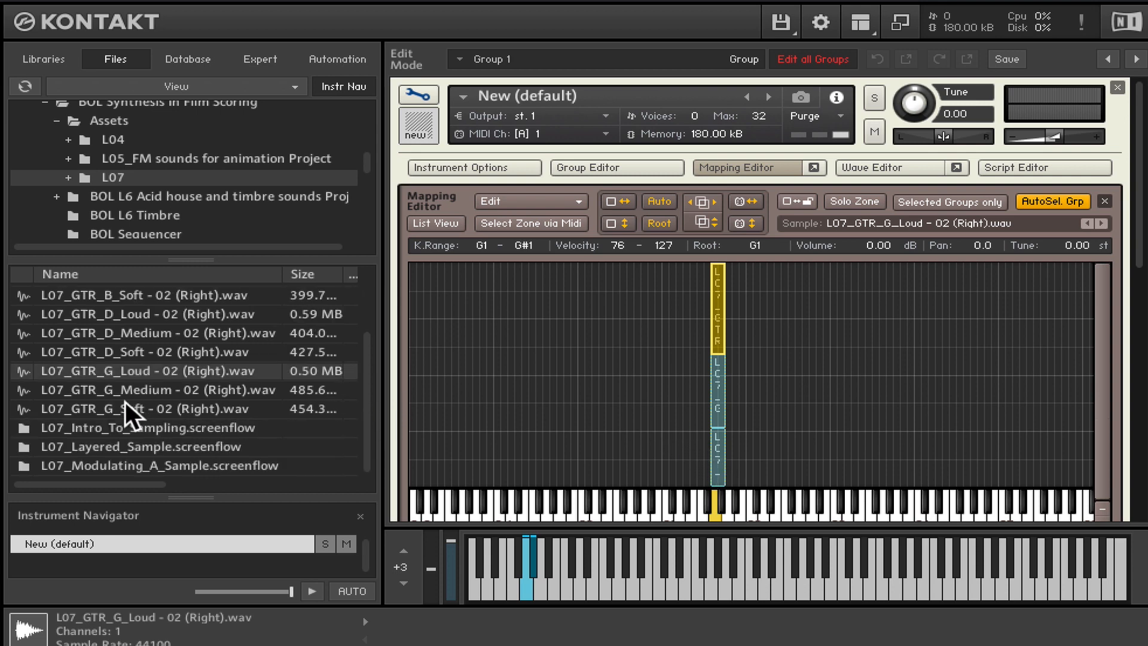
{"action": "left_click", "coordinate": [109, 330]}
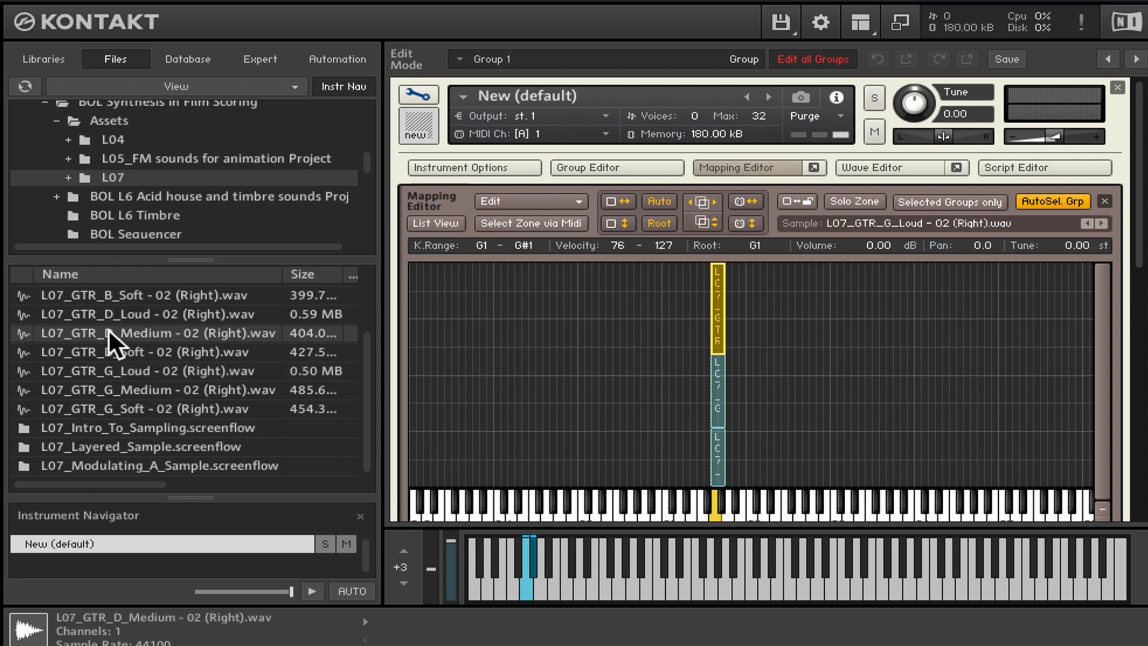
{"action": "left_click", "coordinate": [107, 294]}
{"action": "left_click_drag", "start_coordinate": [94, 293], "coordinate": [746, 453]}
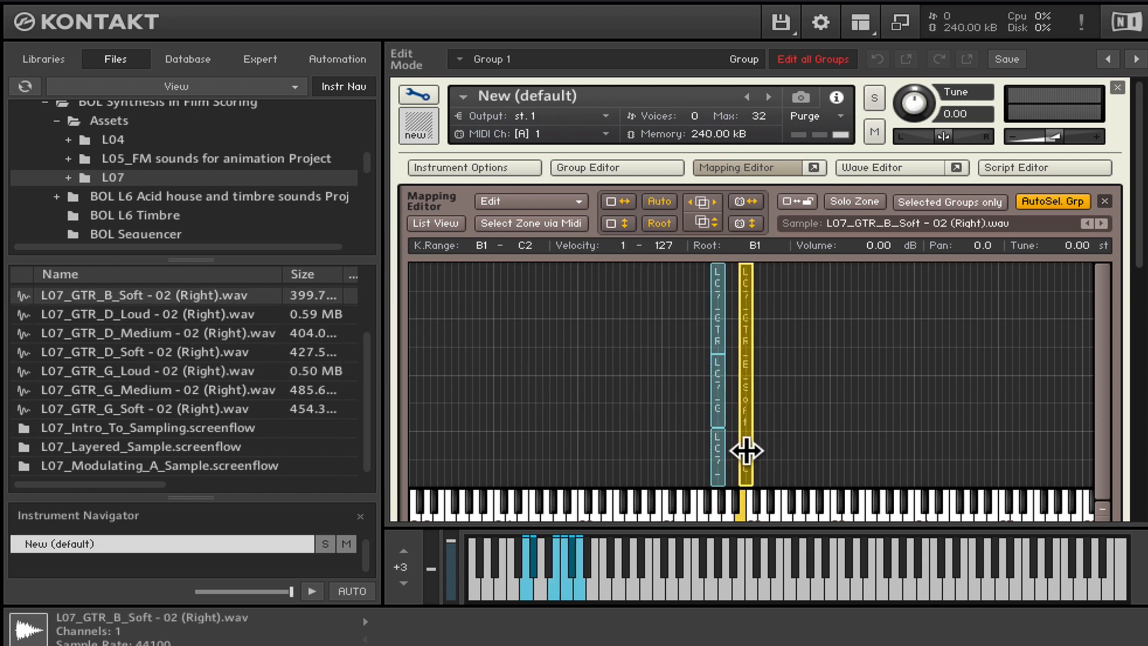
{"action": "left_click_drag", "start_coordinate": [746, 265], "coordinate": [736, 431]}
- Stack L07_GTR_B_Medium at velocities 35–76 and L07_GTR_B_Loud at velocities 77–127 on keys B1–C2, above the B soft zone
{"action": "left_click", "coordinate": [120, 328]}
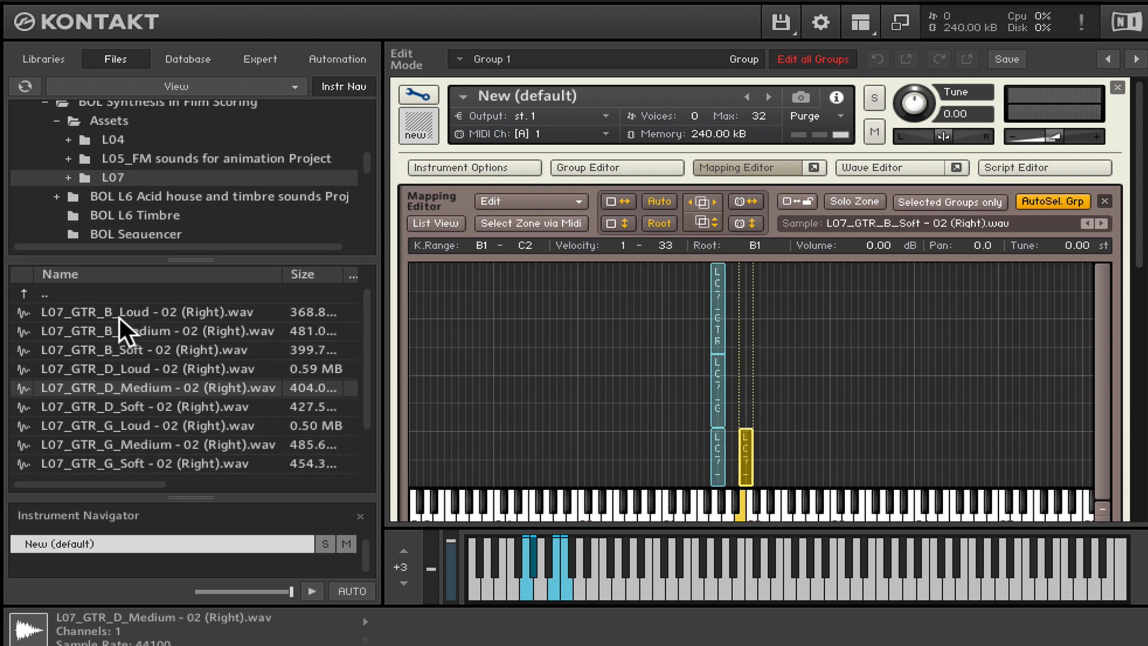
{"action": "left_click_drag", "start_coordinate": [106, 330], "coordinate": [739, 365]}
{"action": "left_click_drag", "start_coordinate": [788, 474], "coordinate": [747, 418]}
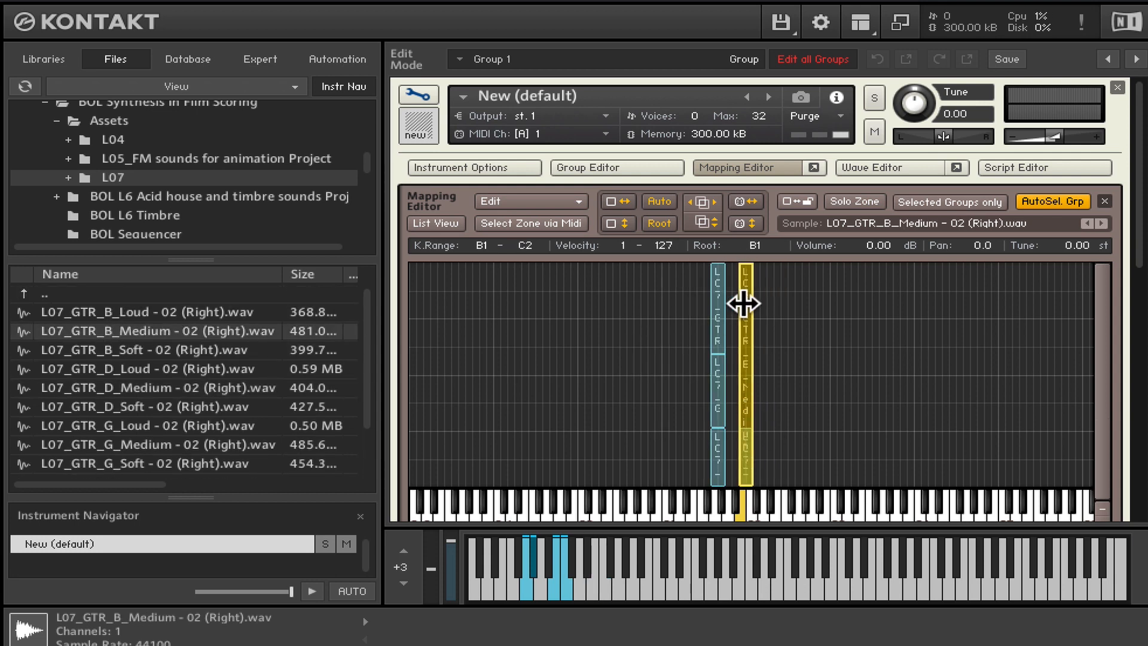
{"action": "left_click_drag", "start_coordinate": [747, 265], "coordinate": [745, 358]}
{"action": "left_click_drag", "start_coordinate": [747, 479], "coordinate": [746, 426]}
{"action": "left_click_drag", "start_coordinate": [119, 312], "coordinate": [743, 335]}
{"action": "left_click_drag", "start_coordinate": [795, 482], "coordinate": [749, 348]}
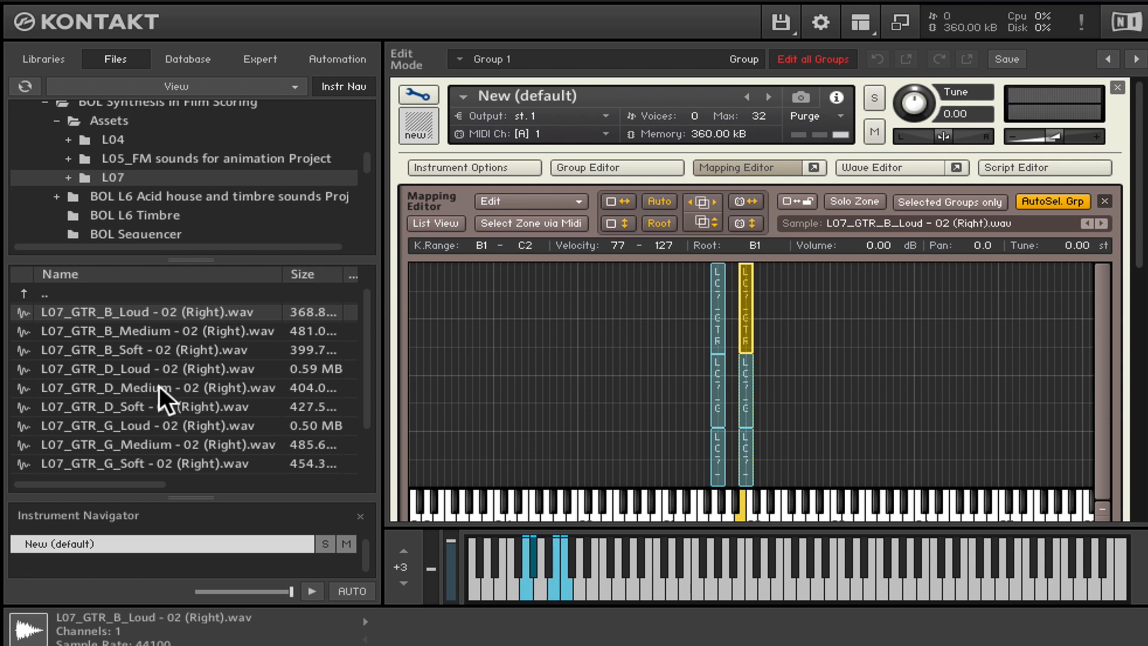
- Map the L07_GTR_D_Soft sample to keys D2–D#2 with root D2, and limit its velocity range to 1–32
{"action": "scroll", "coordinate": [159, 385], "scroll_direction": "down", "scroll_amount": 1}
{"action": "scroll", "coordinate": [159, 392], "scroll_direction": "down", "scroll_amount": 1}
{"action": "left_click_drag", "start_coordinate": [106, 372], "coordinate": [769, 457]}
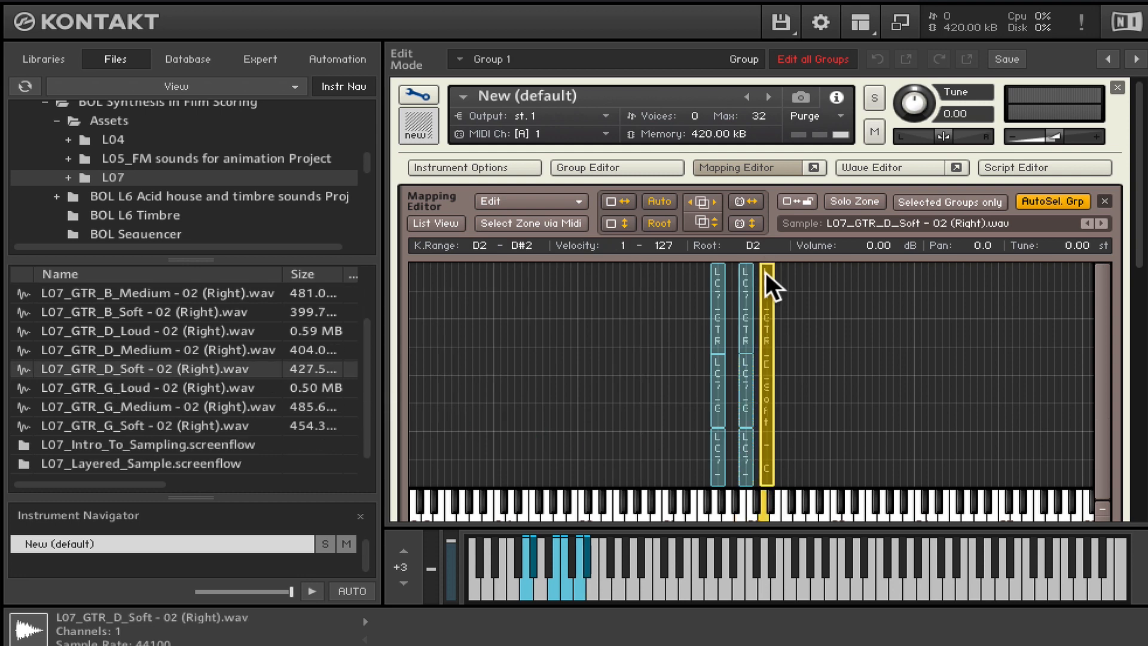
{"action": "left_click_drag", "start_coordinate": [765, 272], "coordinate": [767, 432]}
- Stack L07_GTR_D_Medium at velocities 33–77 and L07_GTR_D_Loud at velocities 77–127 on keys D2–D#2, above the D soft zone
{"action": "left_click_drag", "start_coordinate": [144, 352], "coordinate": [786, 454]}
{"action": "left_click_drag", "start_coordinate": [792, 482], "coordinate": [767, 428]}
{"action": "left_click_drag", "start_coordinate": [766, 267], "coordinate": [766, 308]}
{"action": "left_click_drag", "start_coordinate": [110, 329], "coordinate": [772, 350]}
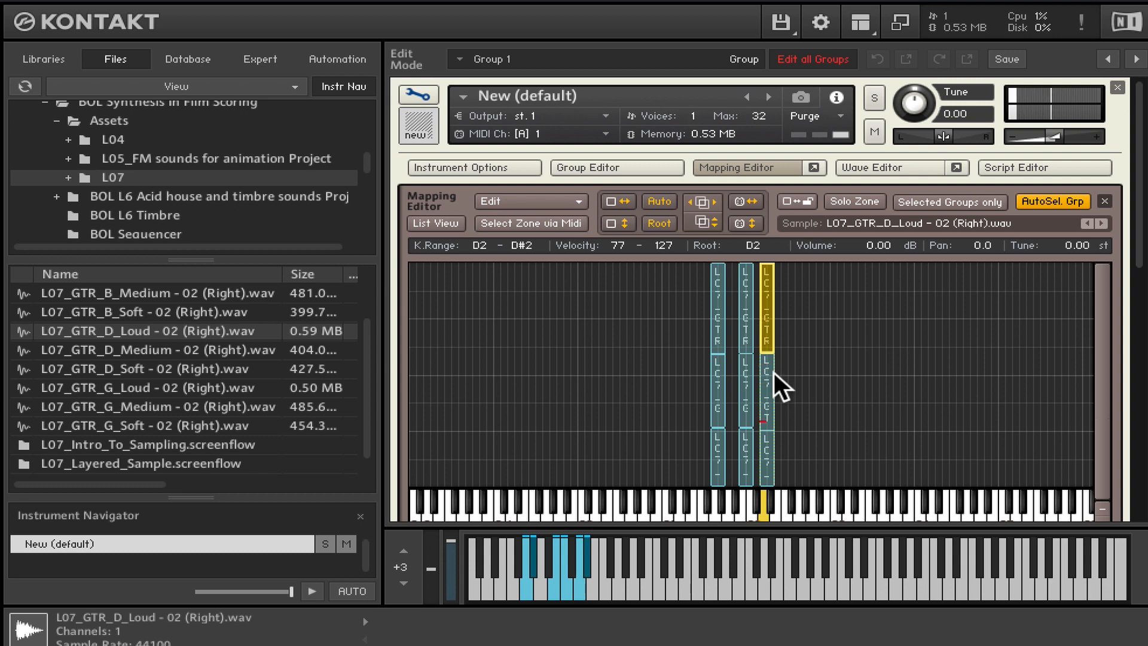
- Extend the loud, medium and soft G zones downward so each covers keys D#1–G#1
{"action": "left_click", "coordinate": [714, 475]}
{"action": "left_click", "coordinate": [741, 469]}
{"action": "left_click", "coordinate": [768, 469]}
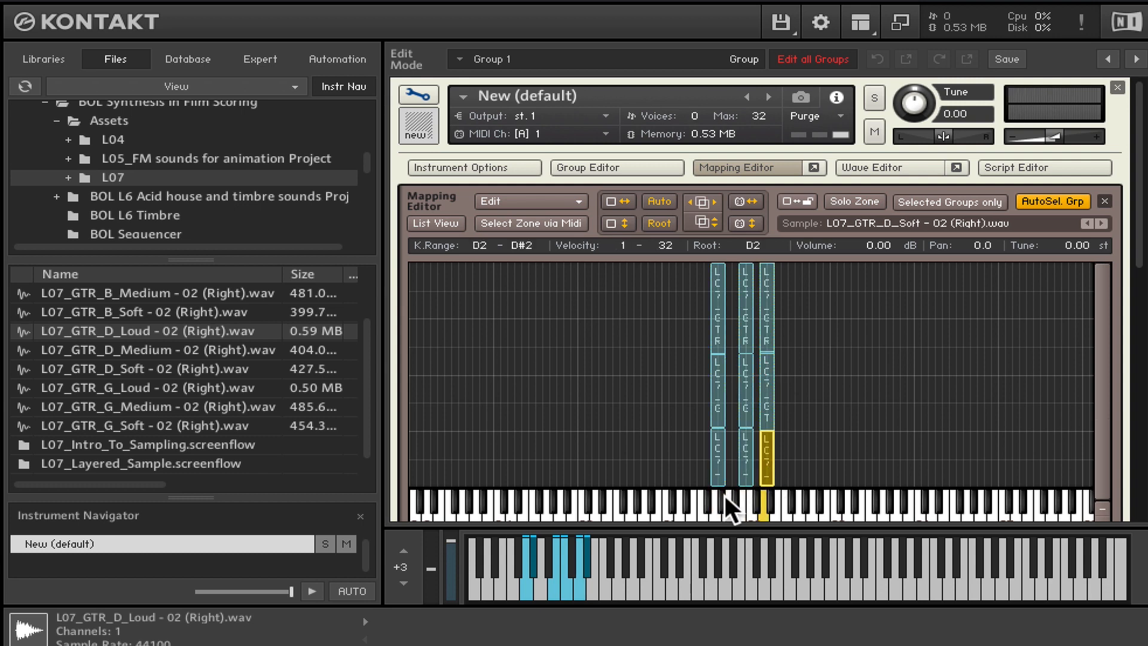
{"action": "left_click", "coordinate": [714, 507]}
{"action": "left_click", "coordinate": [713, 374]}
{"action": "left_click", "coordinate": [713, 335]}
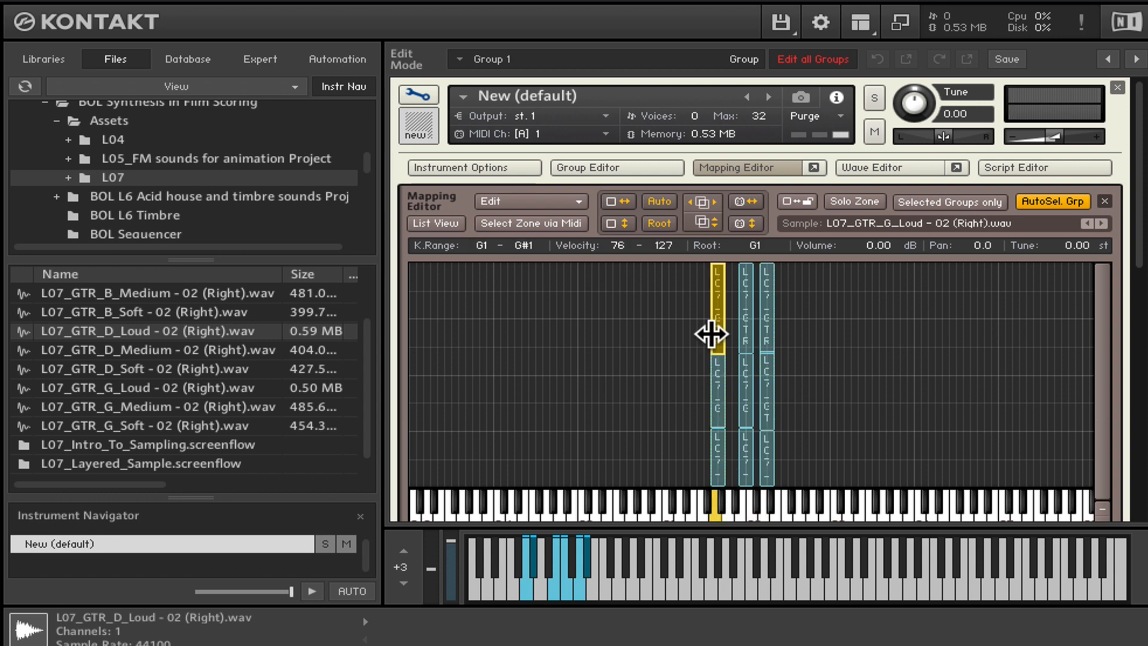
{"action": "left_click_drag", "start_coordinate": [708, 333], "coordinate": [684, 329]}
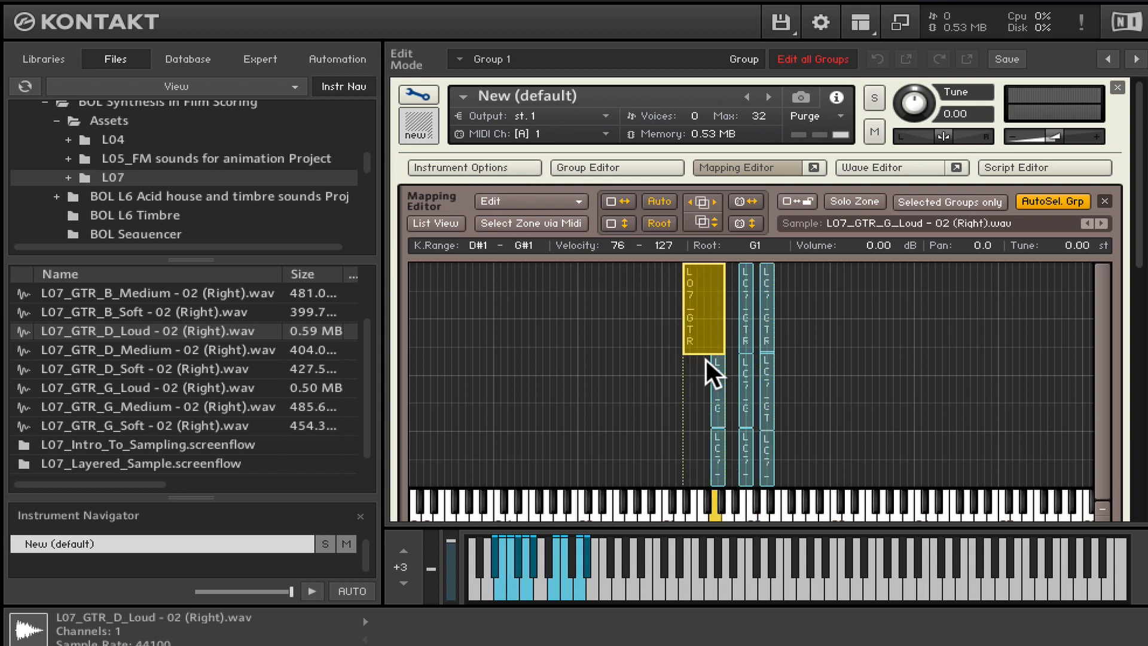
{"action": "left_click", "coordinate": [711, 368]}
{"action": "left_click_drag", "start_coordinate": [712, 379], "coordinate": [681, 379]}
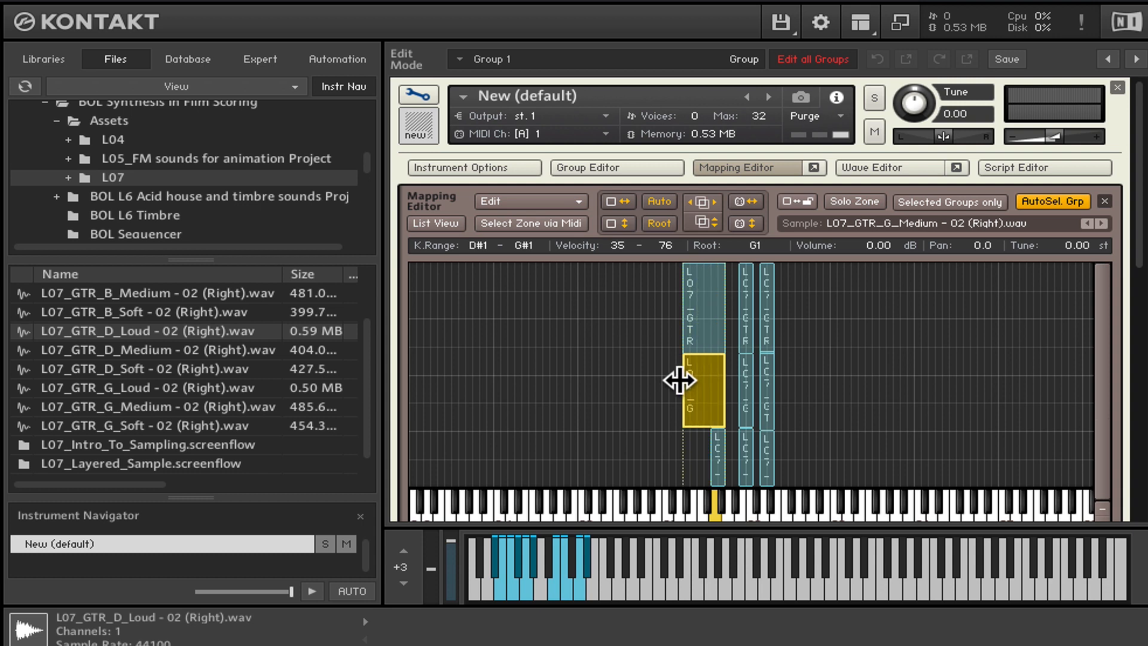
{"action": "left_click", "coordinate": [713, 444]}
{"action": "left_click_drag", "start_coordinate": [710, 446], "coordinate": [725, 403]}
- Widen the three B zones to cover keys A1–C#2, and extend the D soft zone's upper key to F#2
{"action": "left_click", "coordinate": [746, 458]}
{"action": "left_click", "coordinate": [740, 407]}
{"action": "left_click", "coordinate": [742, 306]}
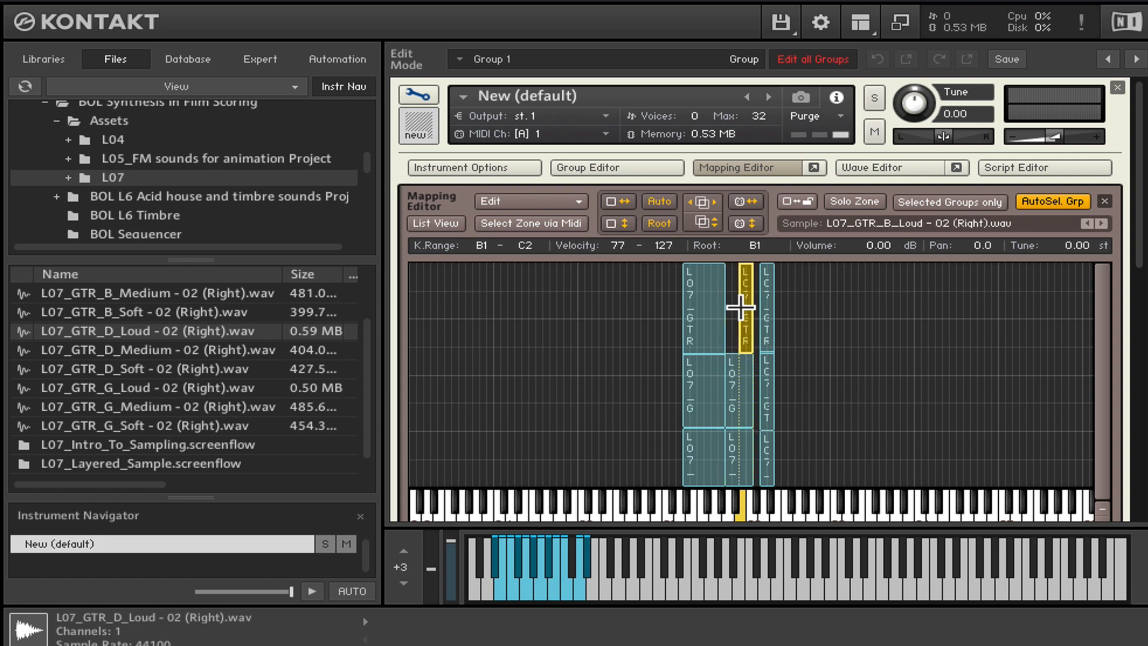
{"action": "mouse_move", "coordinate": [741, 311]}
{"action": "left_mouse_down"}
{"action": "mouse_move", "coordinate": [725, 311]}
{"action": "mouse_move", "coordinate": [761, 306]}
{"action": "left_mouse_up"}
{"action": "left_click", "coordinate": [748, 374]}
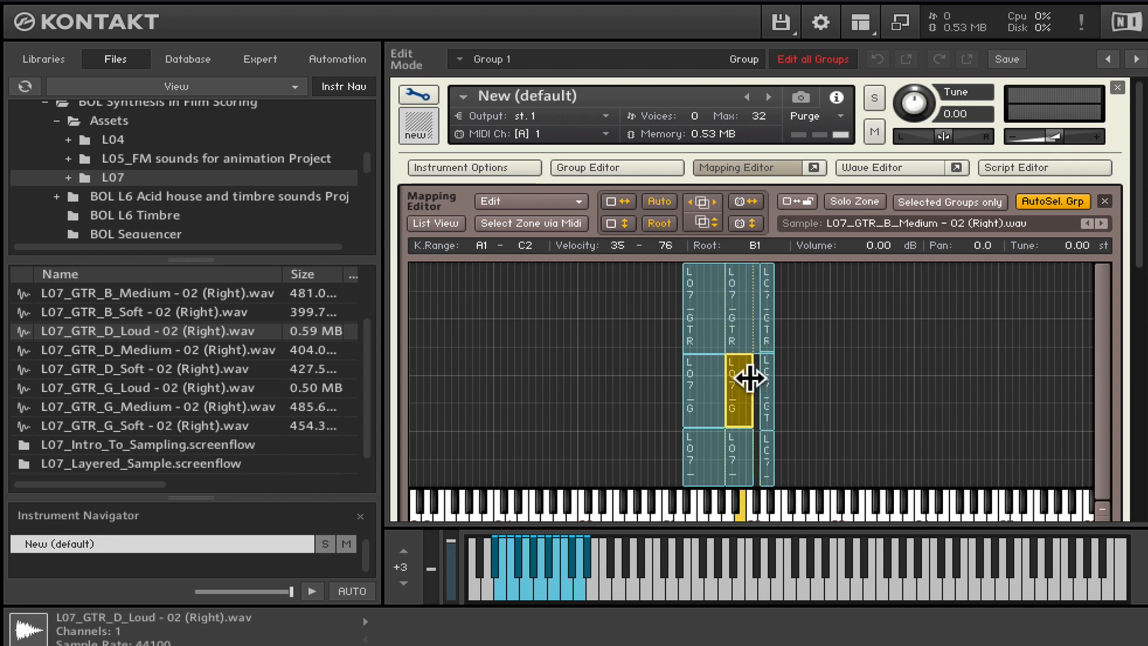
{"action": "left_click_drag", "start_coordinate": [748, 374], "coordinate": [761, 377]}
{"action": "left_click", "coordinate": [748, 448]}
{"action": "left_click_drag", "start_coordinate": [752, 448], "coordinate": [795, 446]}
- Extend the D medium and D loud zones upward to F#2, matching the D soft zone's width
{"action": "left_click", "coordinate": [771, 446]}
{"action": "left_click", "coordinate": [770, 390]}
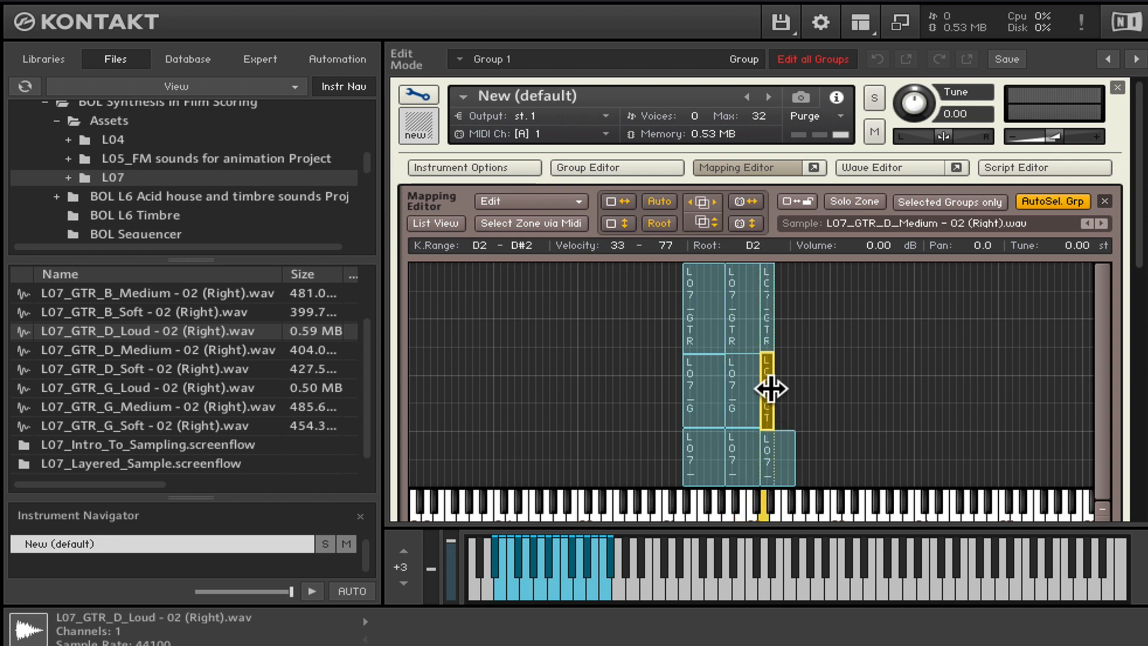
{"action": "left_click_drag", "start_coordinate": [771, 390], "coordinate": [795, 389]}
{"action": "left_click", "coordinate": [772, 326]}
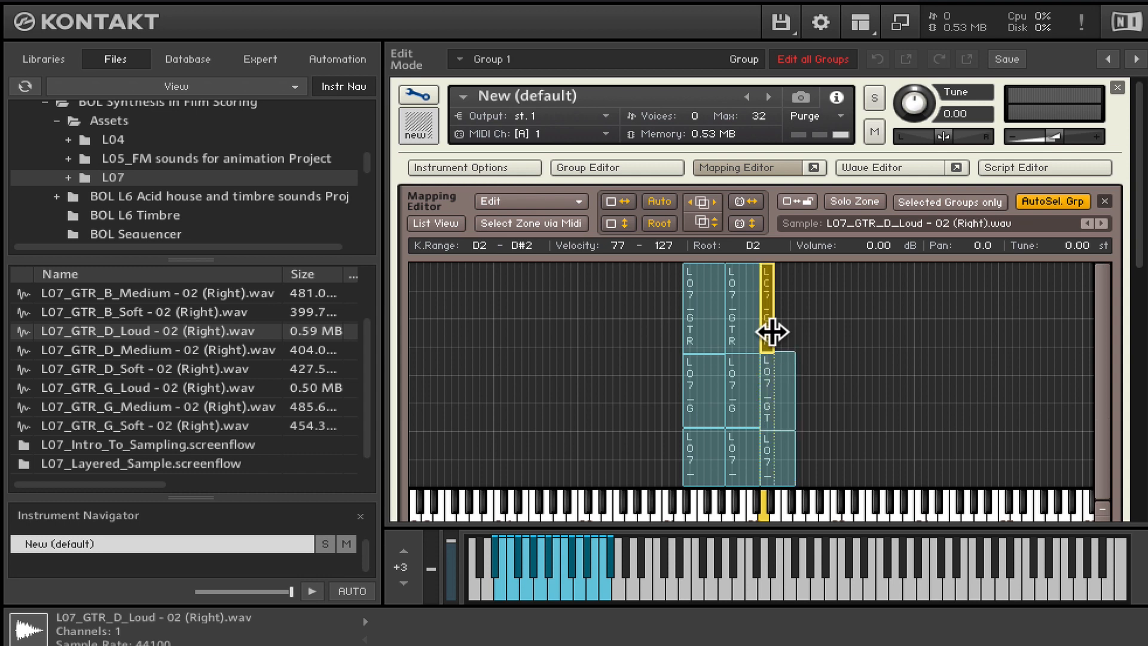
{"action": "left_click_drag", "start_coordinate": [773, 326], "coordinate": [797, 327]}
- Check the key and velocity ranges of the medium and soft zones in the mapping grid
{"action": "left_click", "coordinate": [694, 419]}
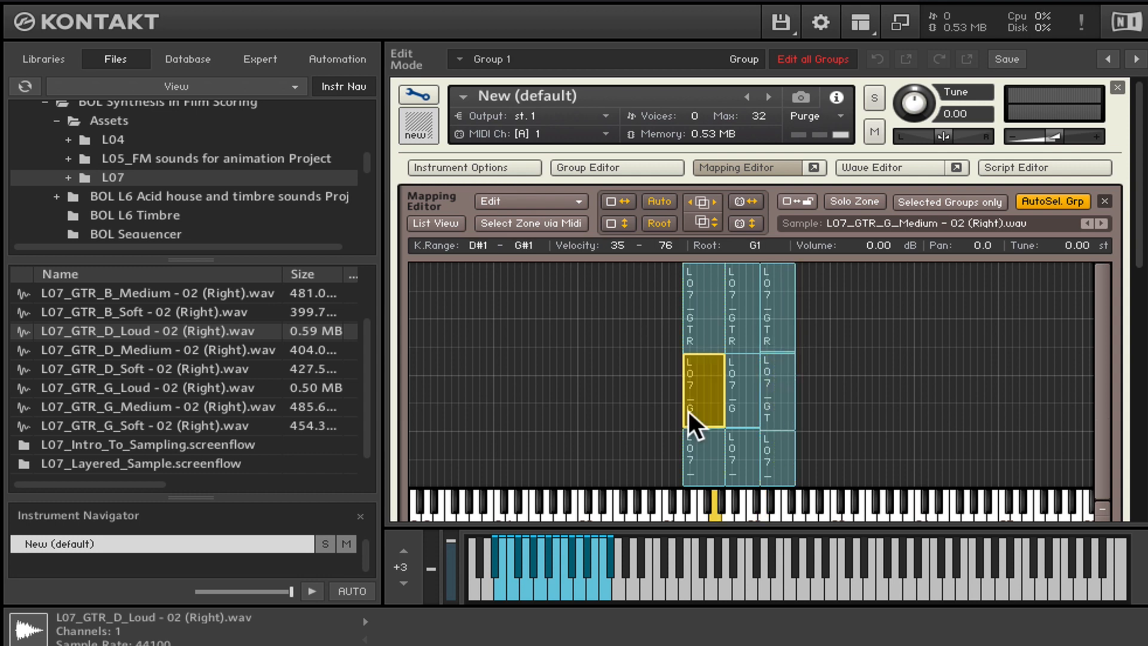
{"action": "left_click", "coordinate": [768, 413]}
{"action": "left_click", "coordinate": [698, 458]}
{"action": "left_click", "coordinate": [741, 460]}
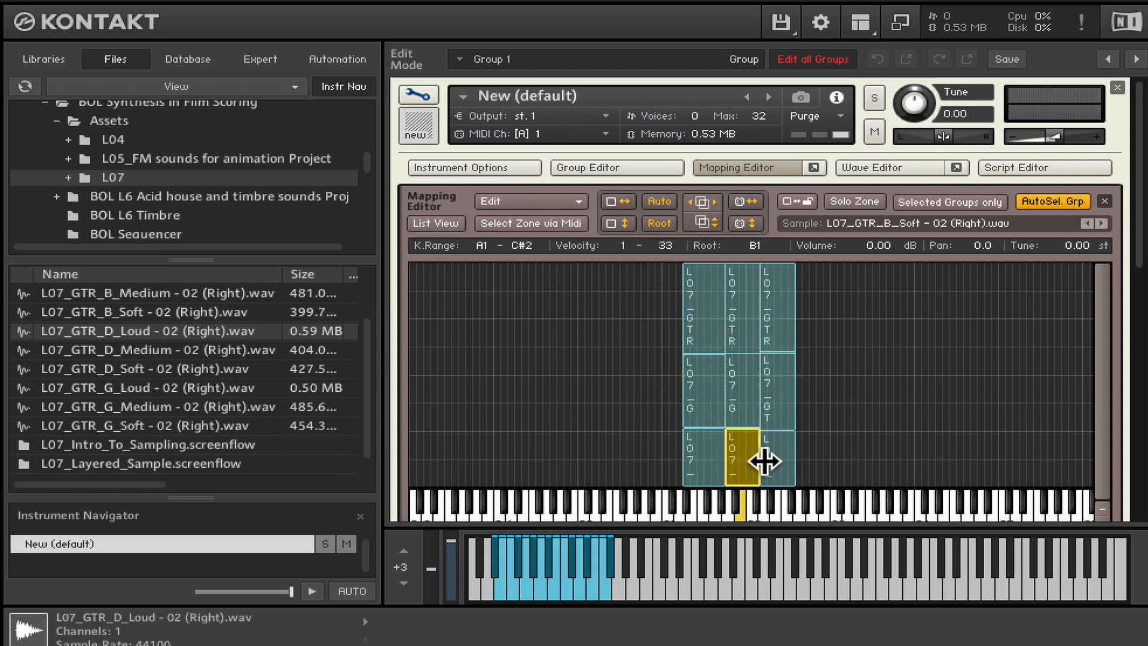
{"action": "left_click", "coordinate": [775, 459]}
{"action": "left_click", "coordinate": [694, 464]}
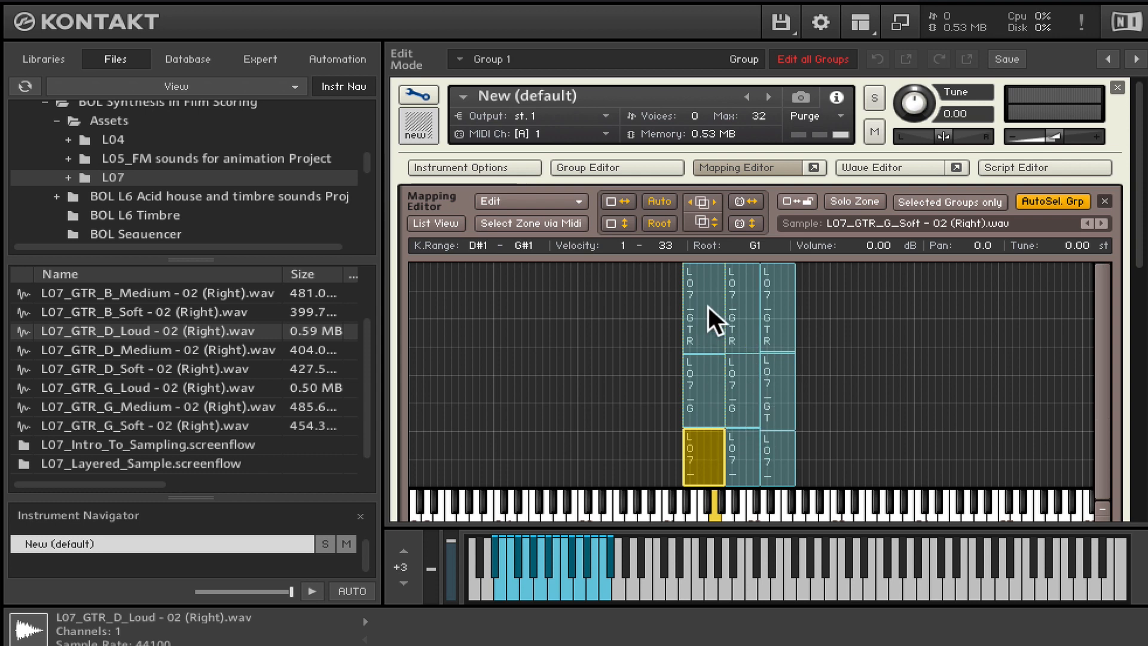
- Select all nine guitar zones and auto-apply velocity crossfades to them
{"action": "left_click_drag", "start_coordinate": [644, 261], "coordinate": [859, 471]}
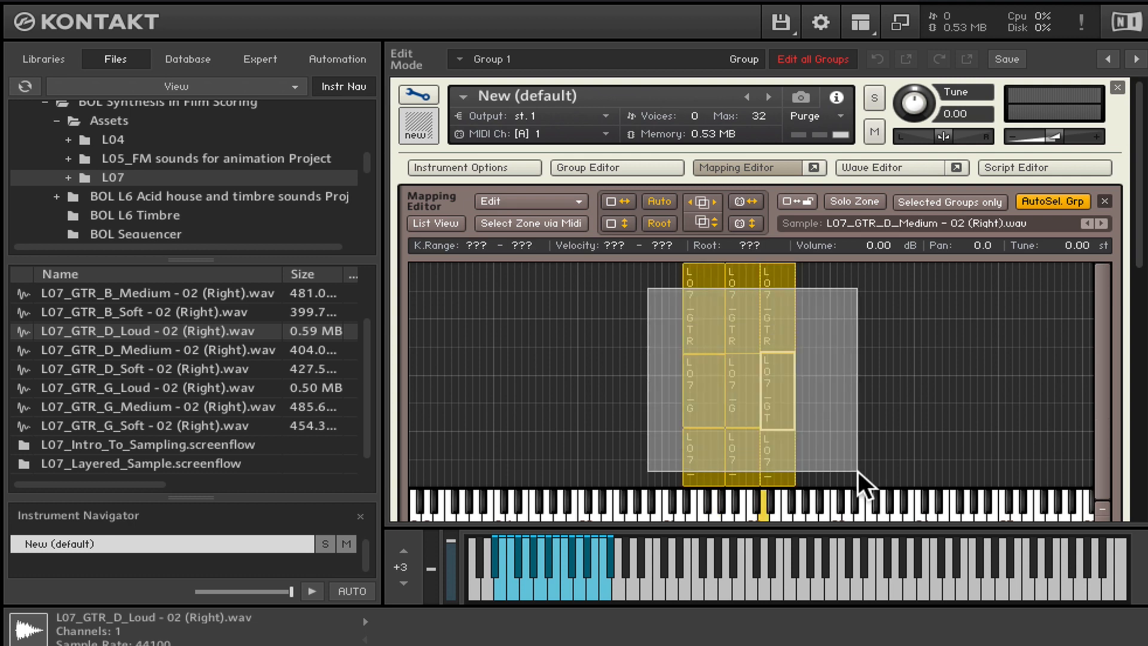
{"action": "scroll", "coordinate": [671, 281], "scroll_direction": "down", "scroll_amount": 1}
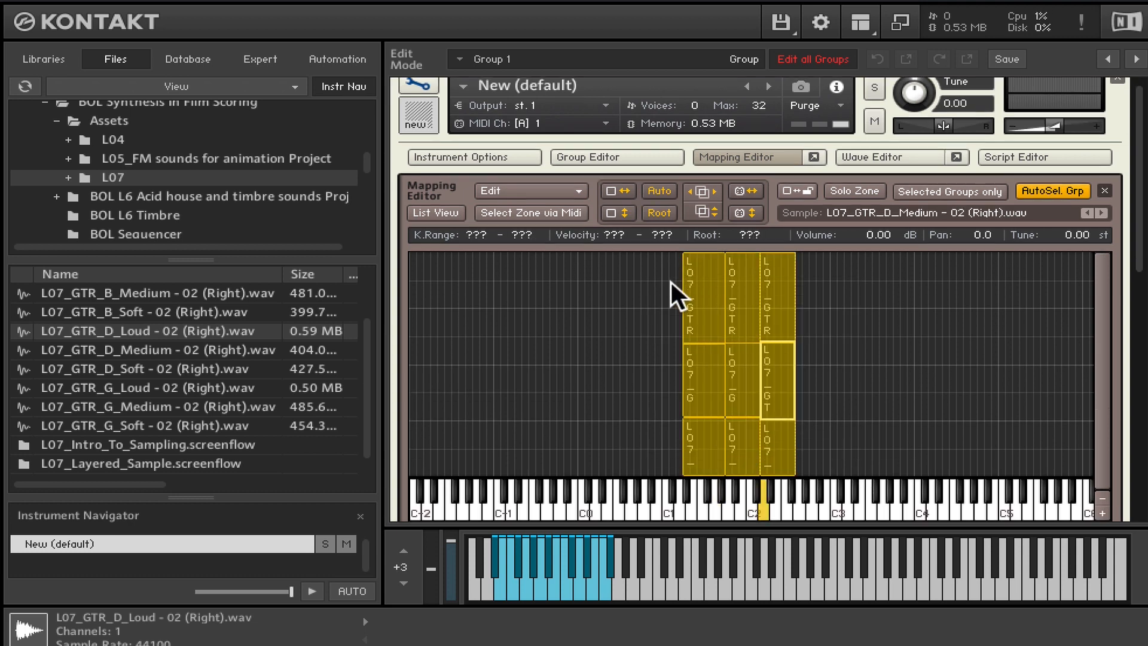
{"action": "left_click", "coordinate": [562, 190]}
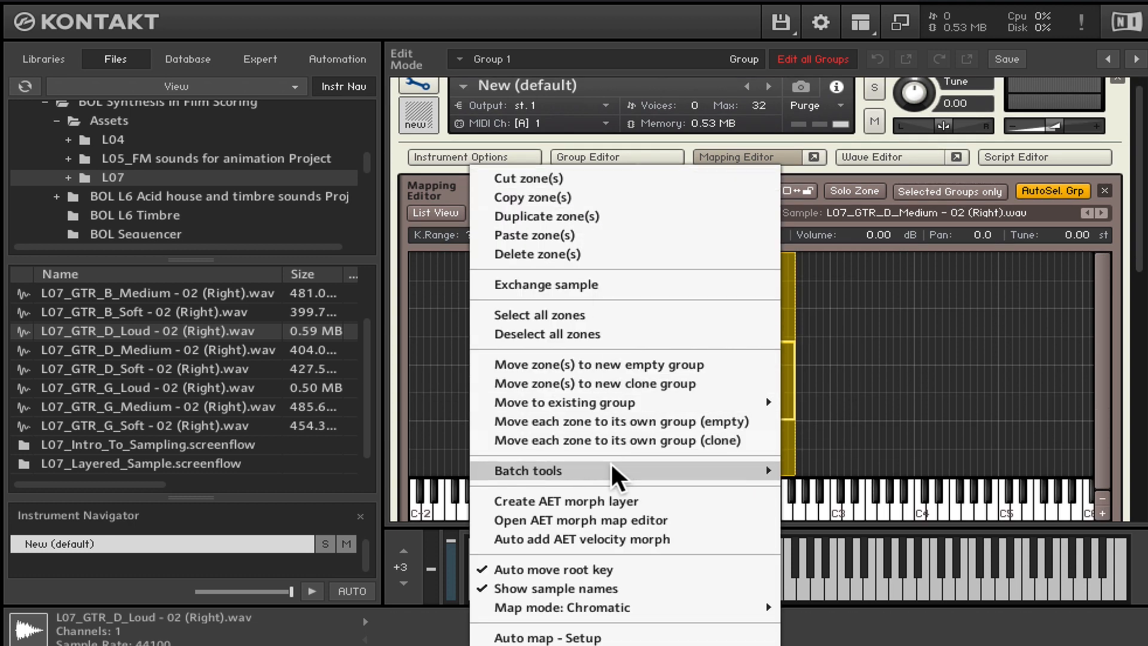
{"action": "mouse_move", "coordinate": [616, 472]}
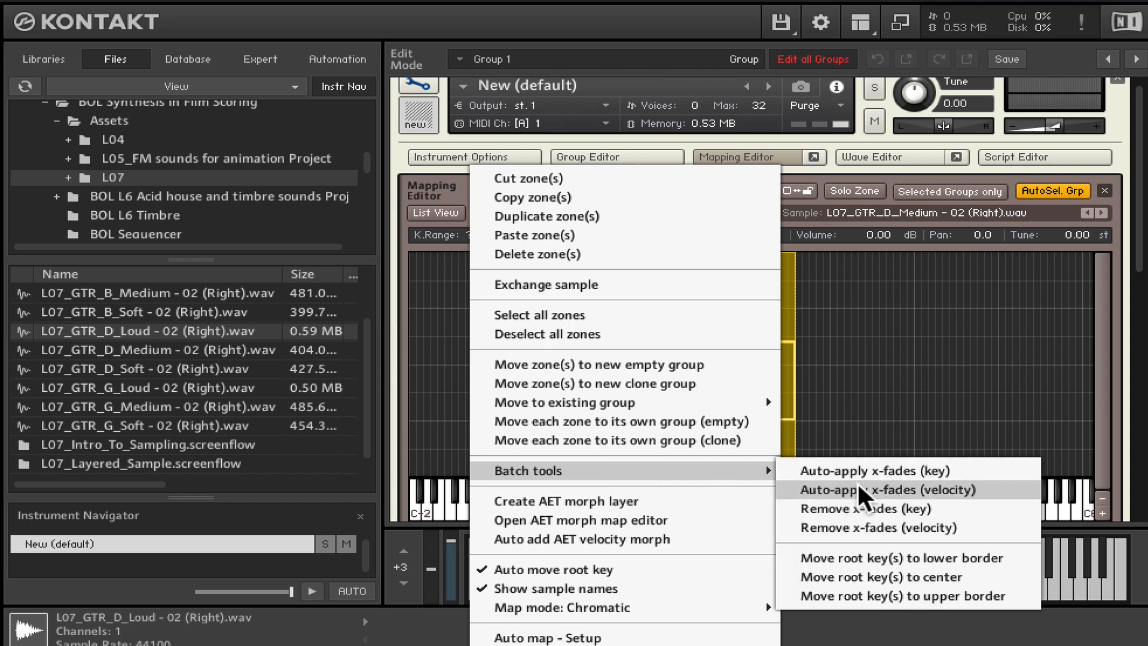
{"action": "left_click", "coordinate": [970, 489]}
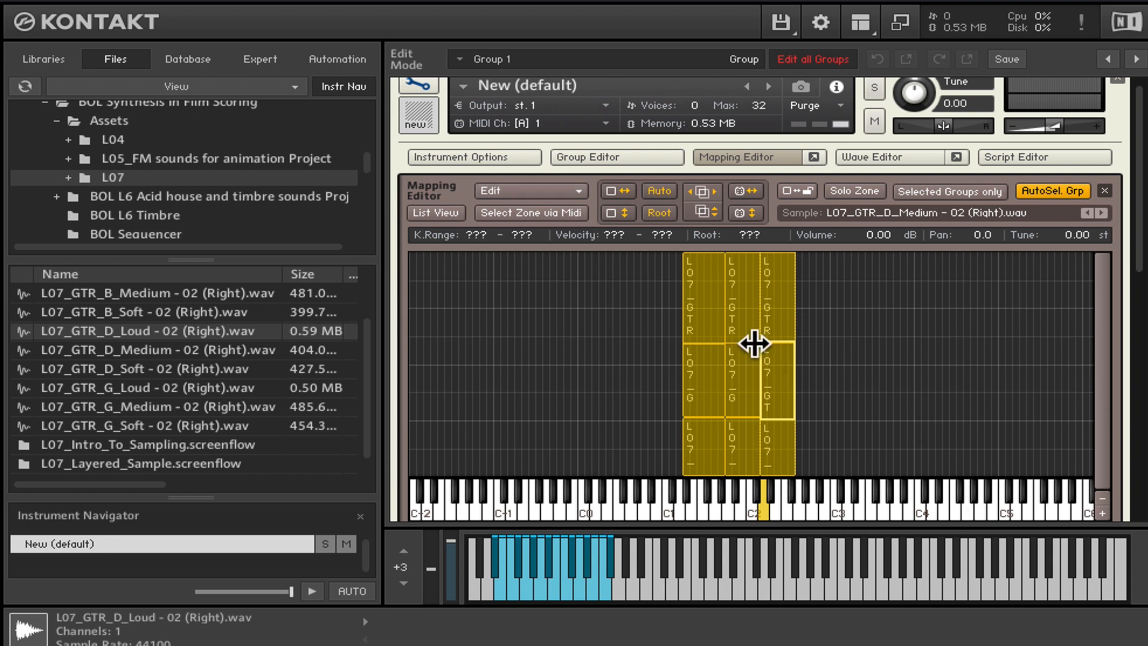